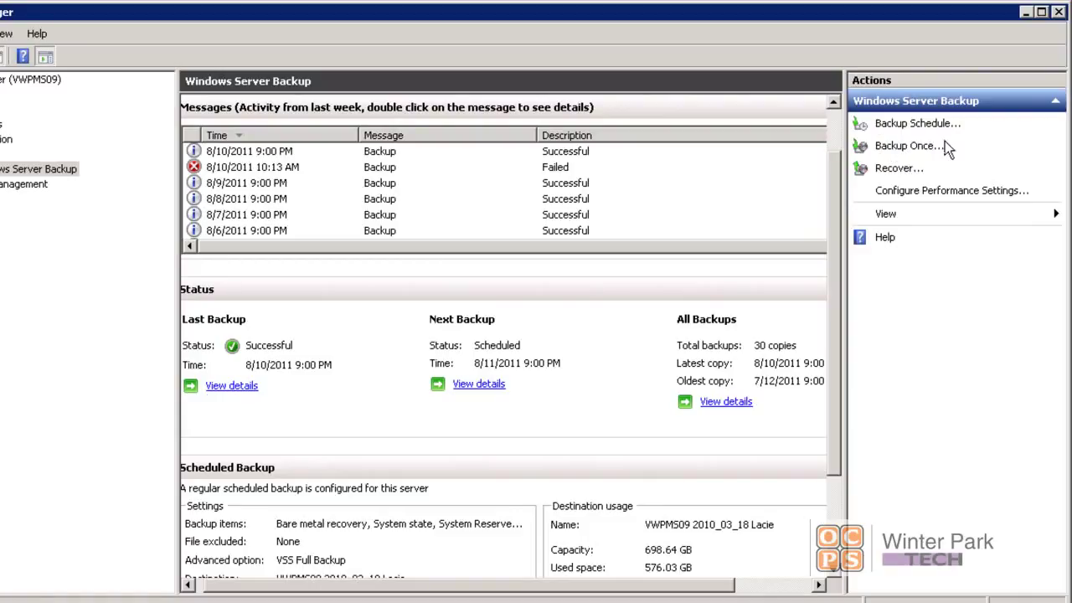
# - Start the Backup Once wizard and choose Different options for this backup
pyautogui.click(903, 149)
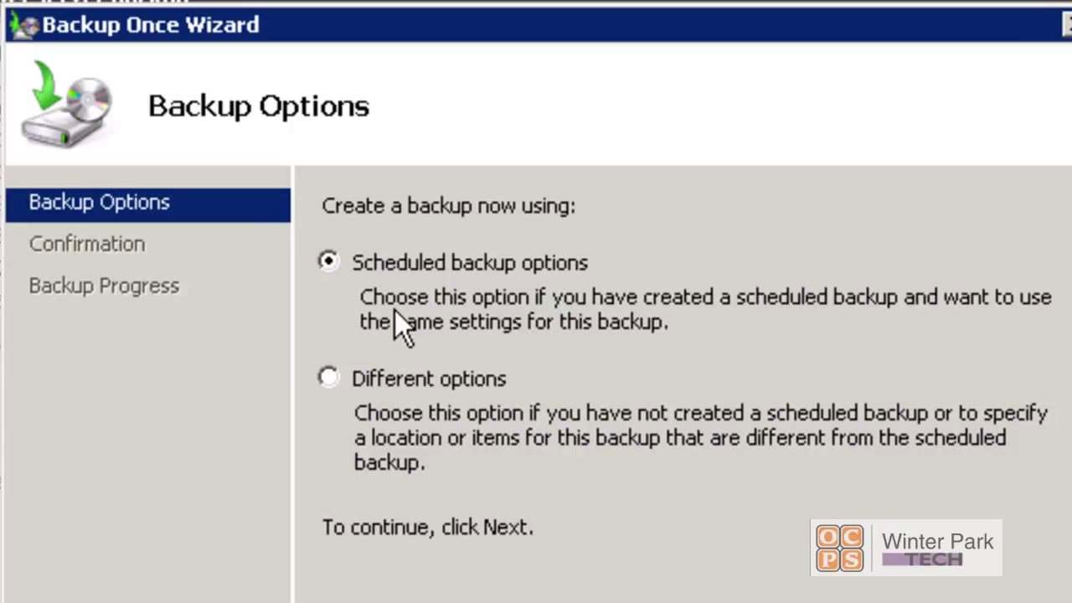
pyautogui.click(328, 378)
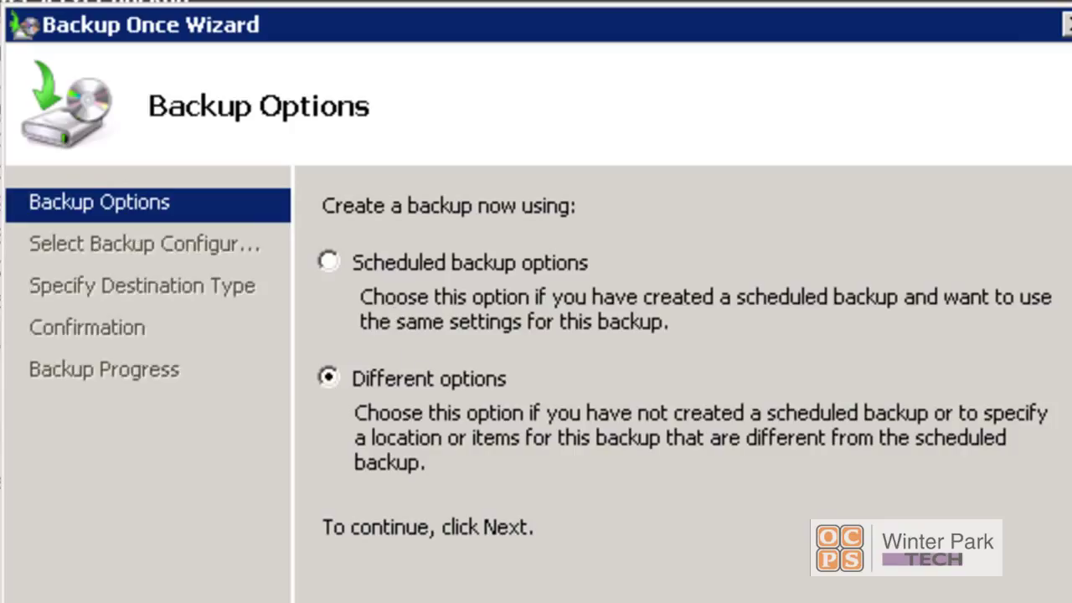
# - Continue to Select Backup Configuration, keeping Full server (1.09 TB) selected
pyautogui.press('Return')
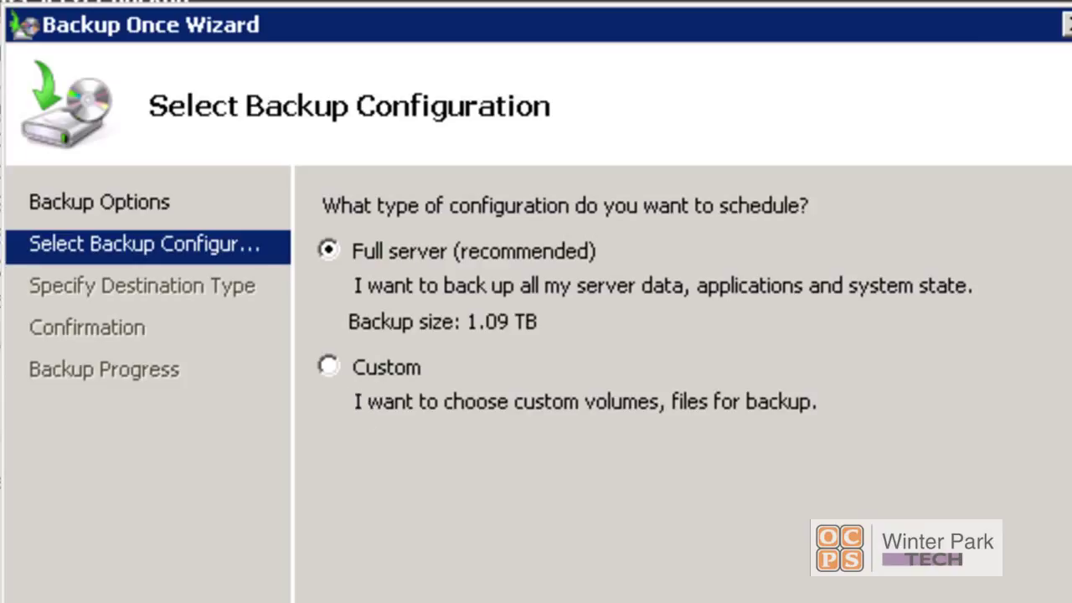
# - Advance to Specify Destination Type and choose Remote shared folder as the storage type
pyautogui.press('Return')
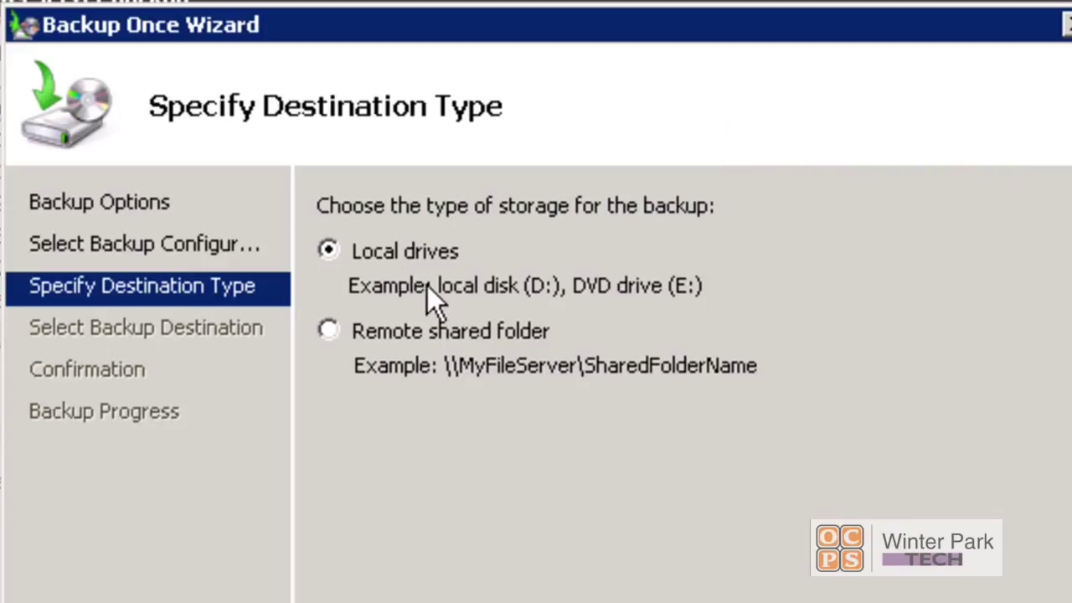
pyautogui.click(330, 330)
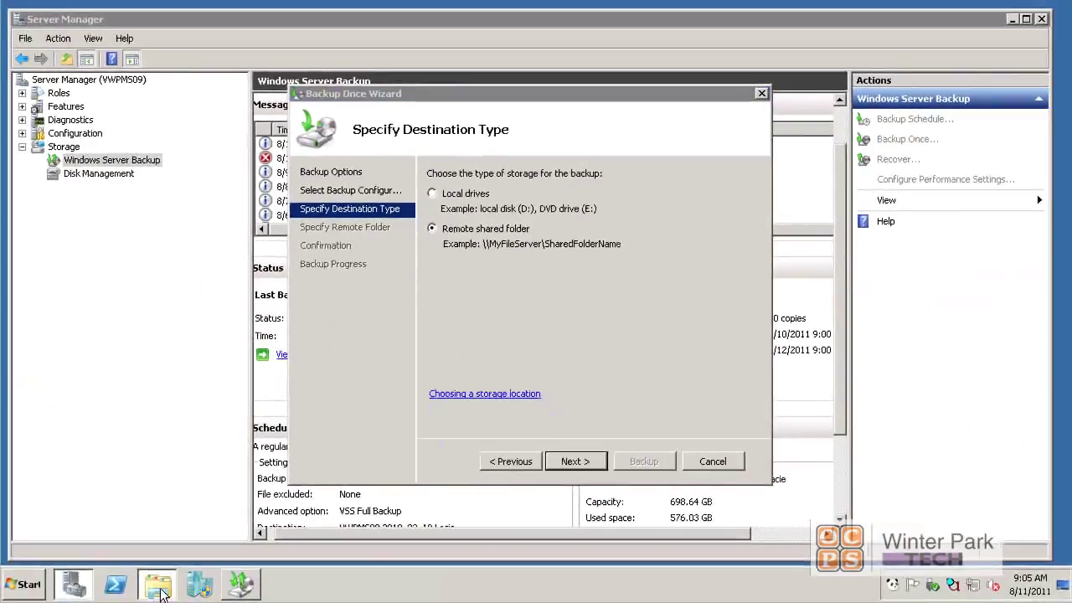
# - Bring the E$ share window forward and select its full \\vwp-storage\E$ address path
pyautogui.click(159, 586)
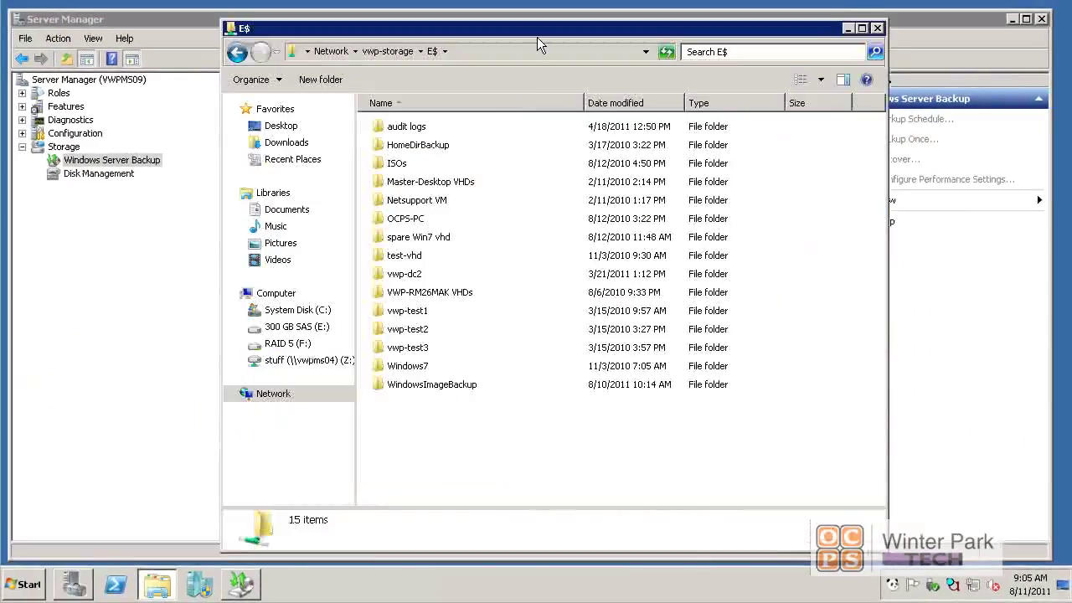
pyautogui.click(489, 55)
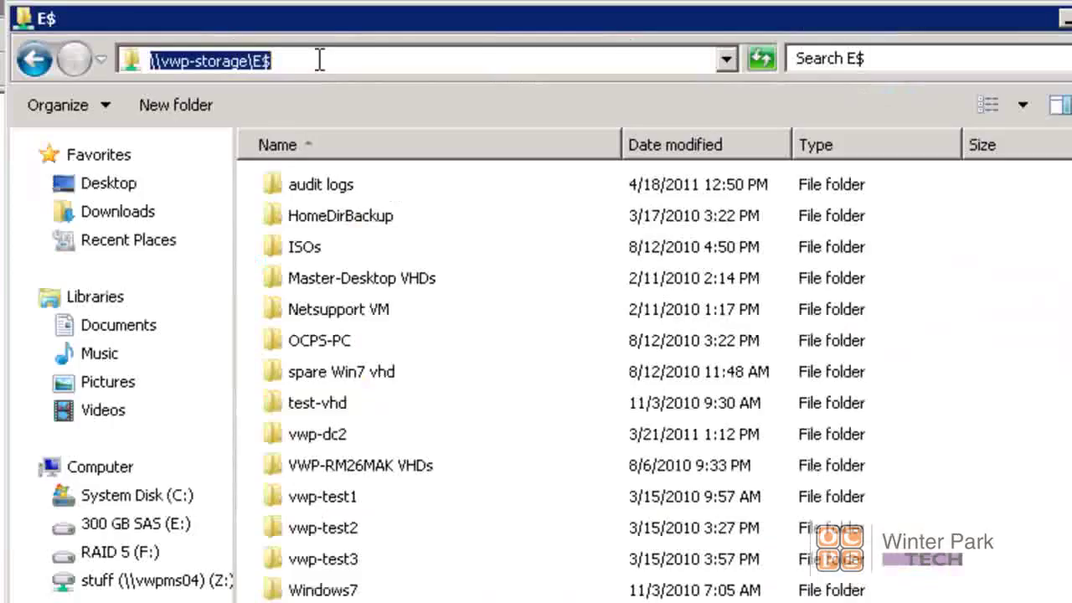
pyautogui.click(402, 53)
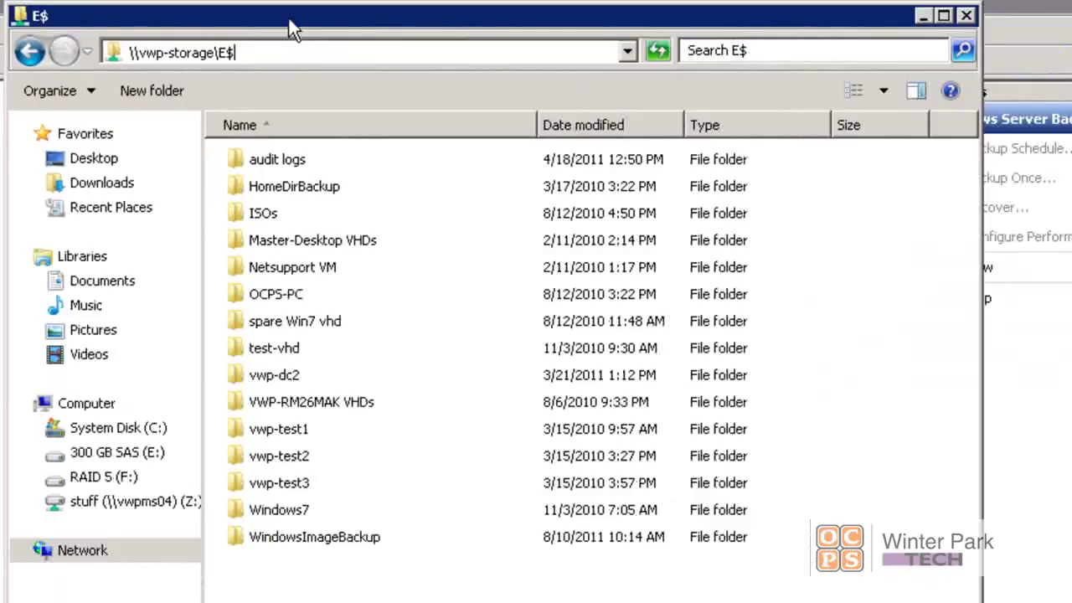
pyautogui.moveTo(251, 52); pyautogui.dragTo(102, 51)
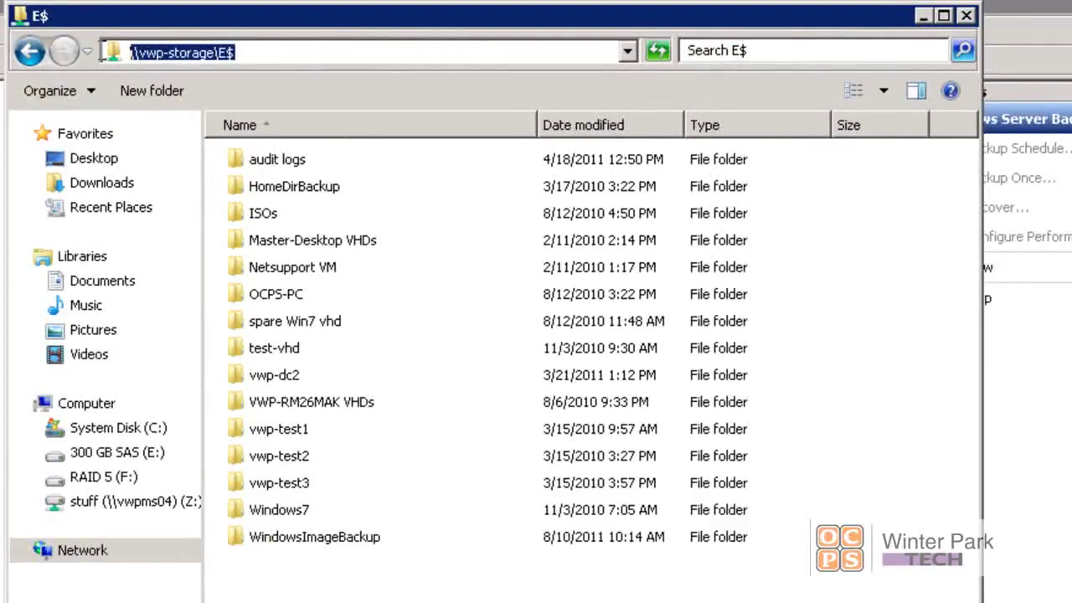
# - Select the existing WindowsImageBackup folder, then close the Explorer window
pyautogui.click(332, 535)
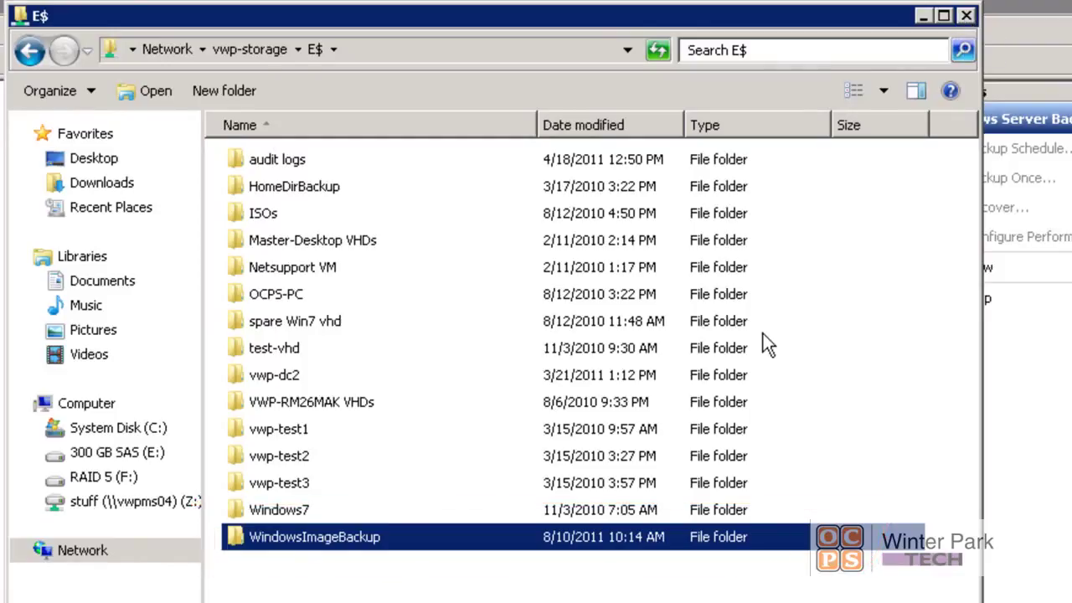
pyautogui.click(282, 538)
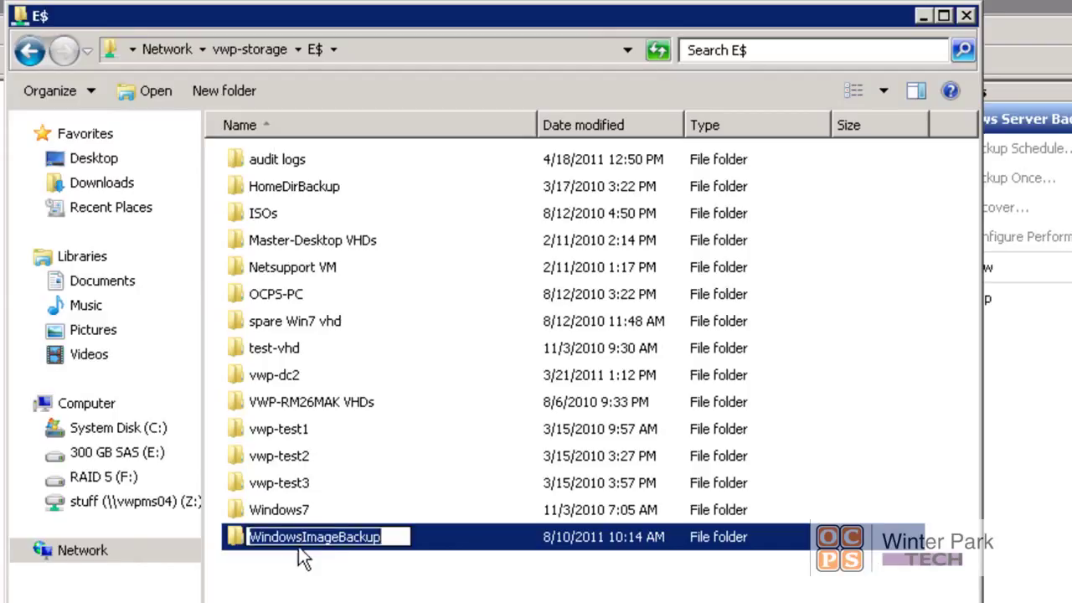
pyautogui.click(411, 579)
pyautogui.click(391, 536)
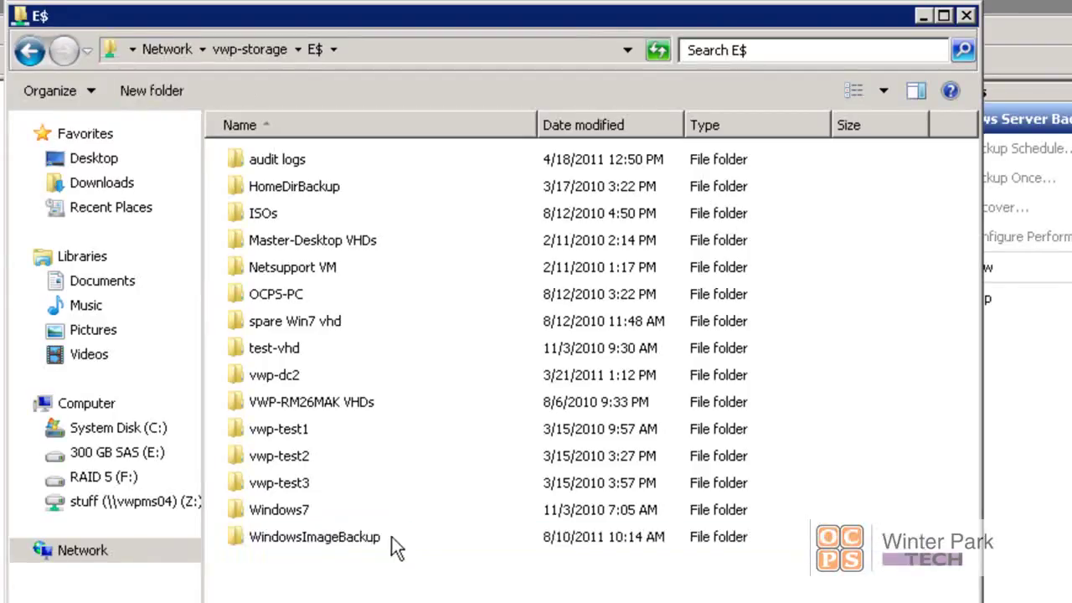
pyautogui.click(347, 541)
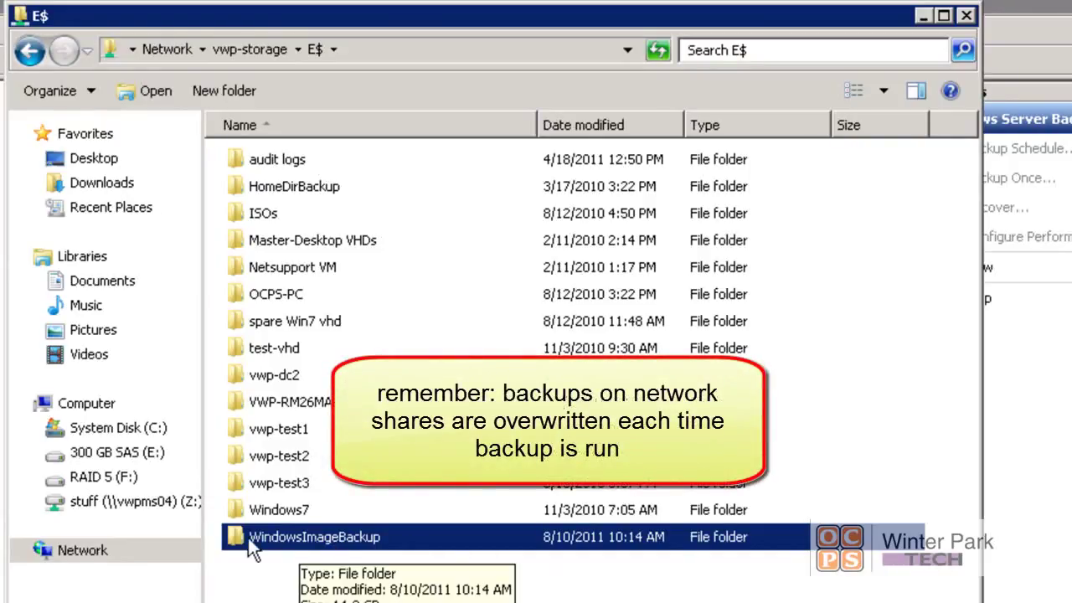
pyautogui.click(966, 17)
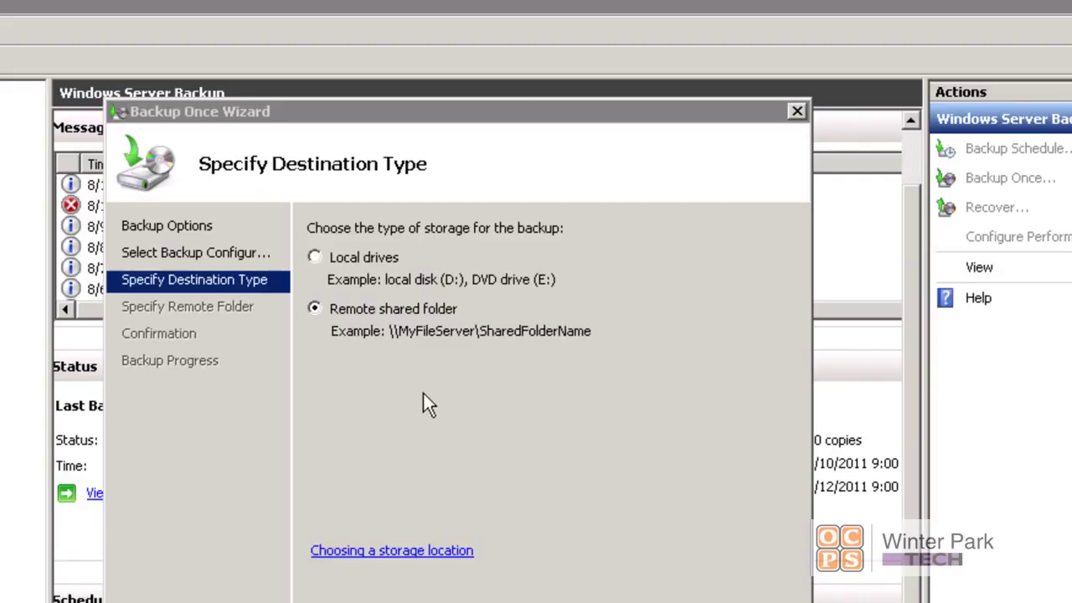
# - Enter \\vwp-storage\E$ as the remote folder location, leaving access control on Inherit
pyautogui.click(500, 602)
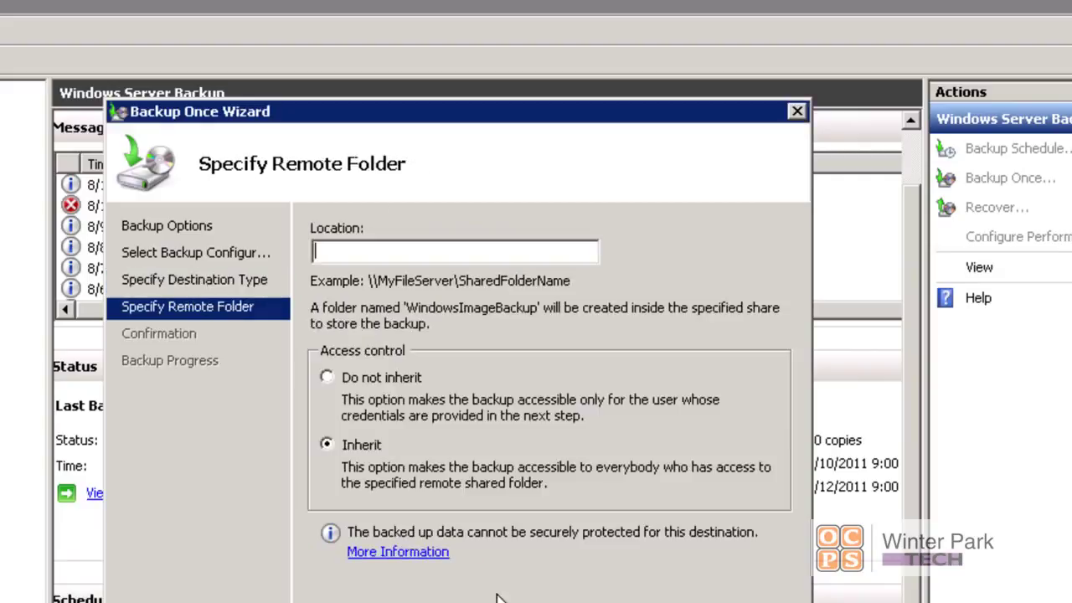
pyautogui.write('\\')
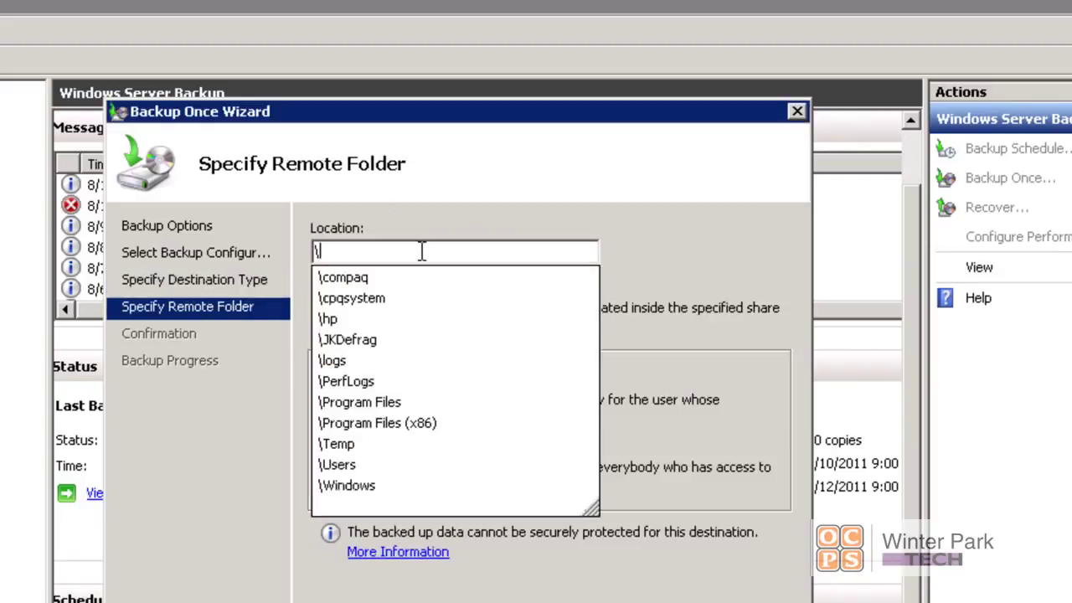
pyautogui.write('vwp-storage')
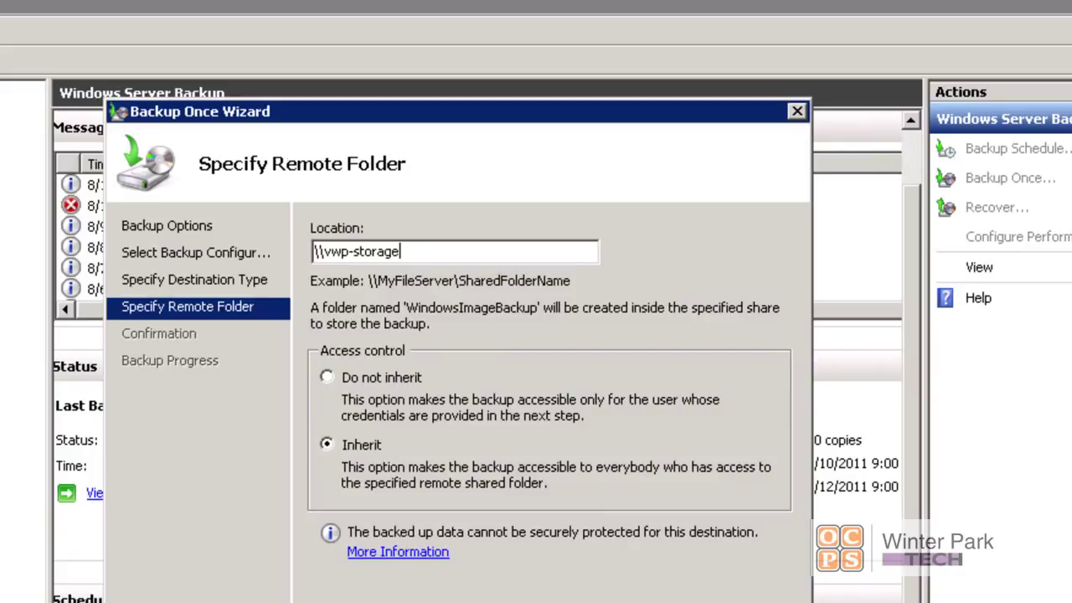
pyautogui.write('\\E$')
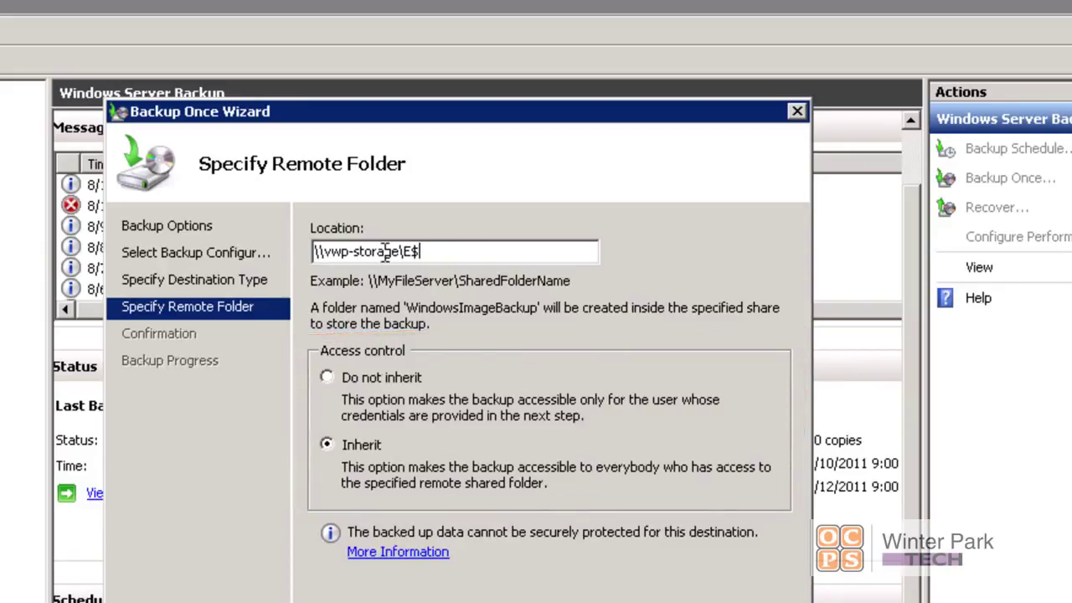
pyautogui.moveTo(430, 251); pyautogui.dragTo(299, 251)
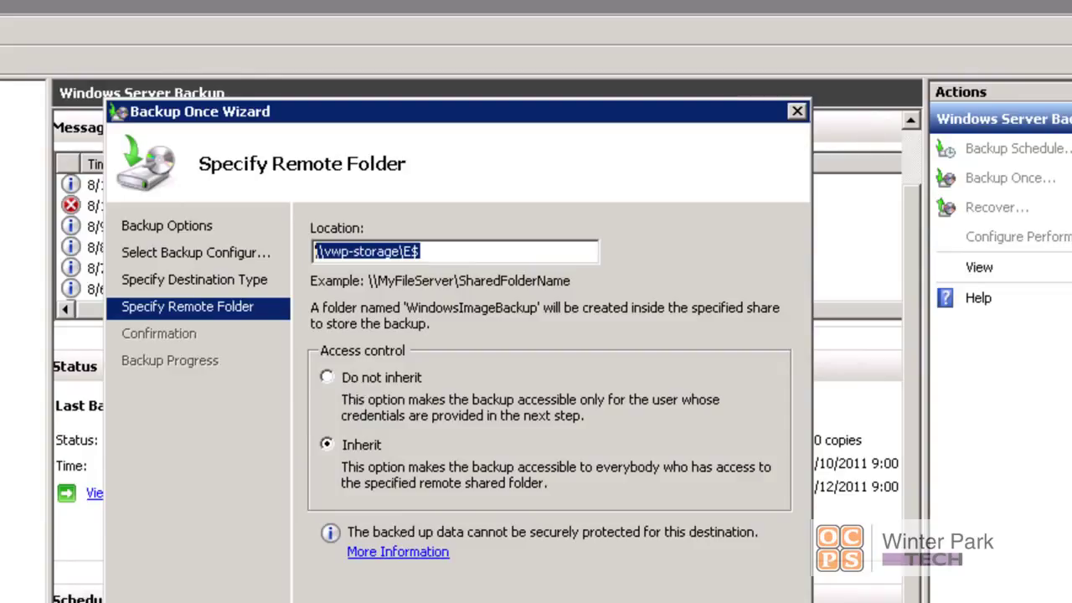
# - Submit the location, bringing up the warning that the existing backup will be overwritten
pyautogui.press('Return')
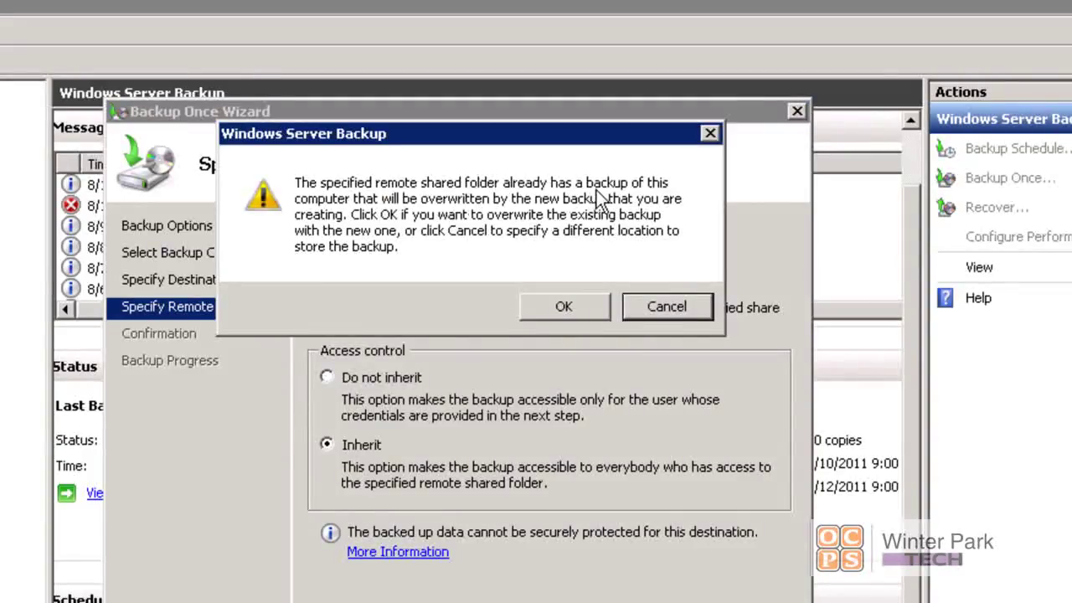
# - Accept overwriting the existing backup on the share and start the one-time backup
pyautogui.click(562, 307)
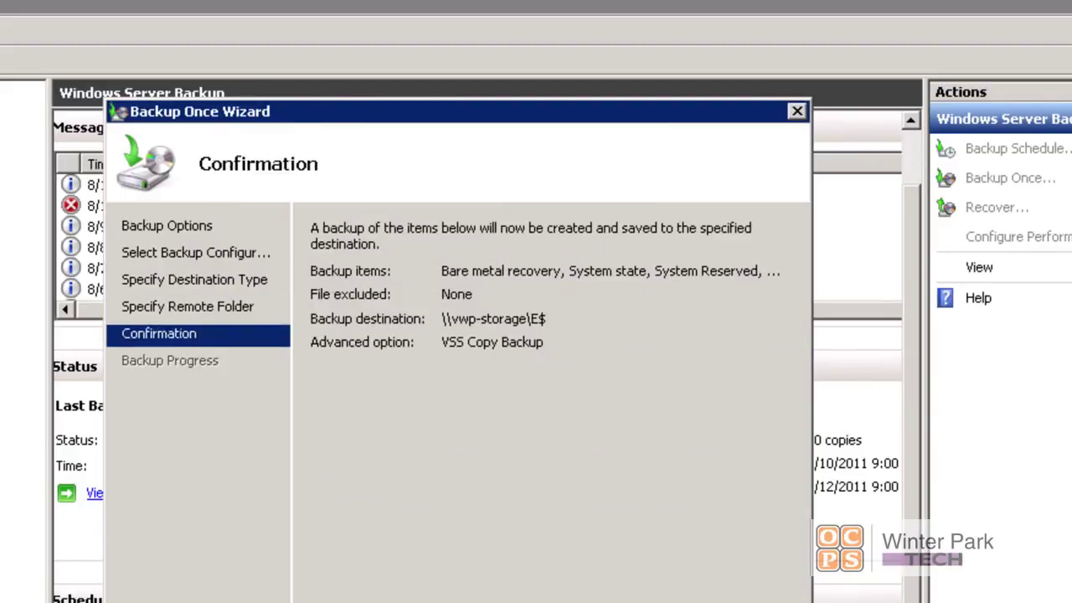
pyautogui.press('Return')
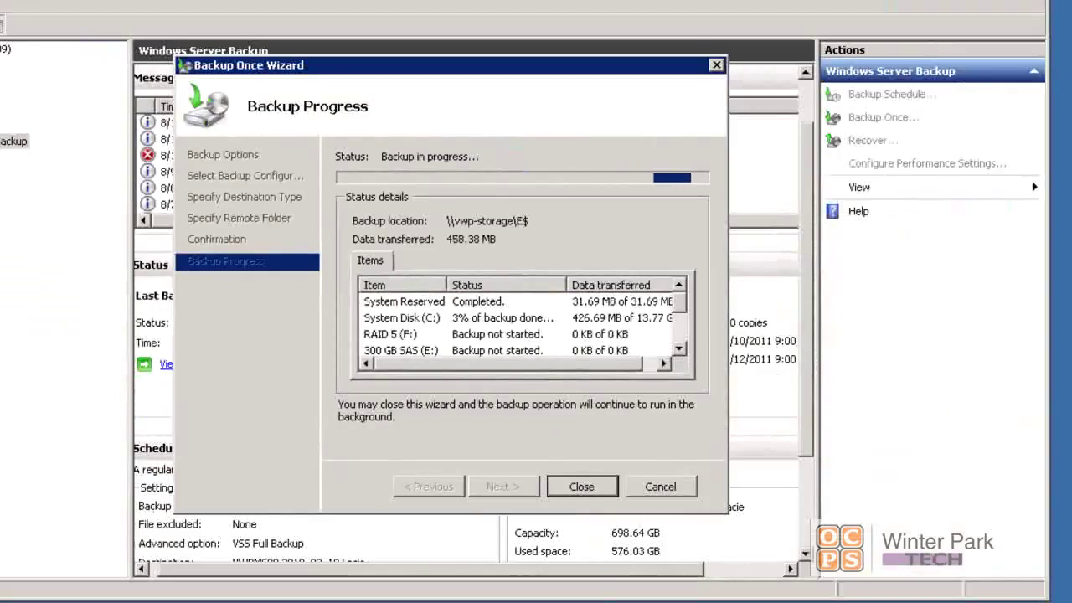
pyautogui.rightClick(647, 600)
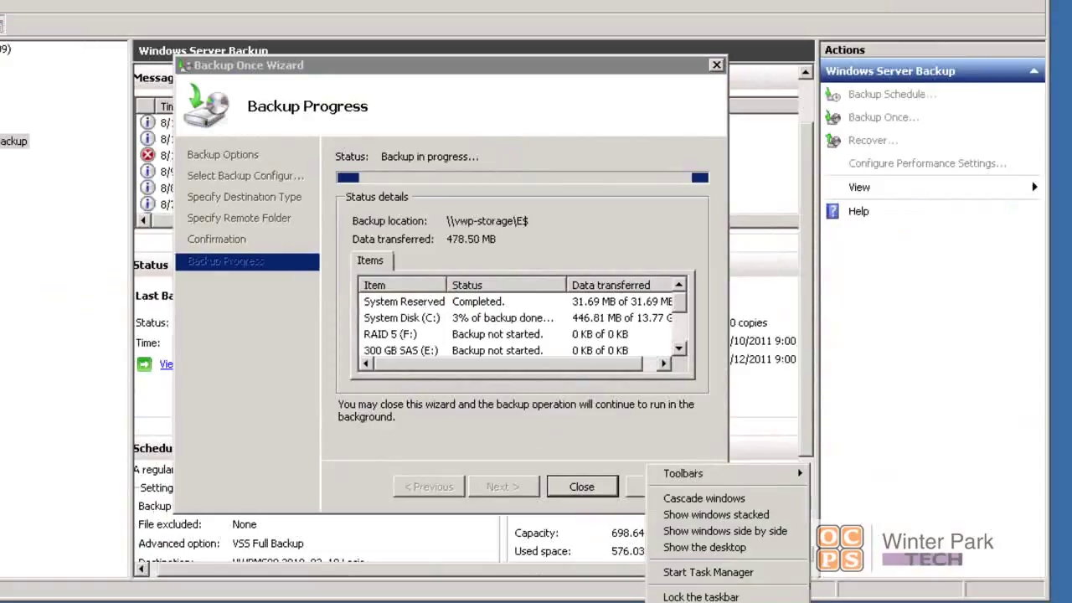
pyautogui.click(695, 572)
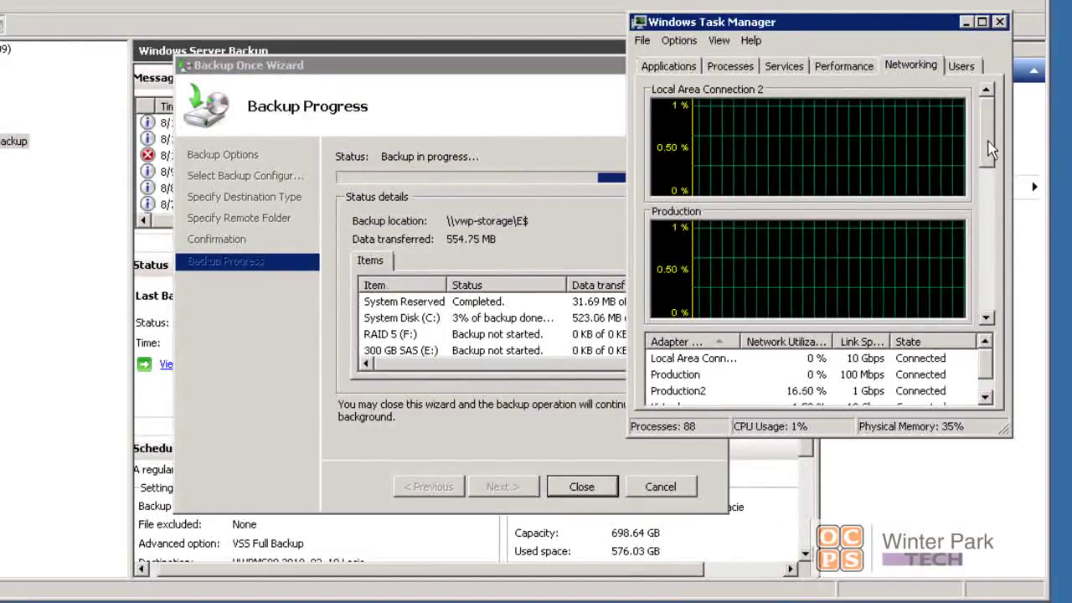
pyautogui.moveTo(991, 149); pyautogui.dragTo(996, 292)
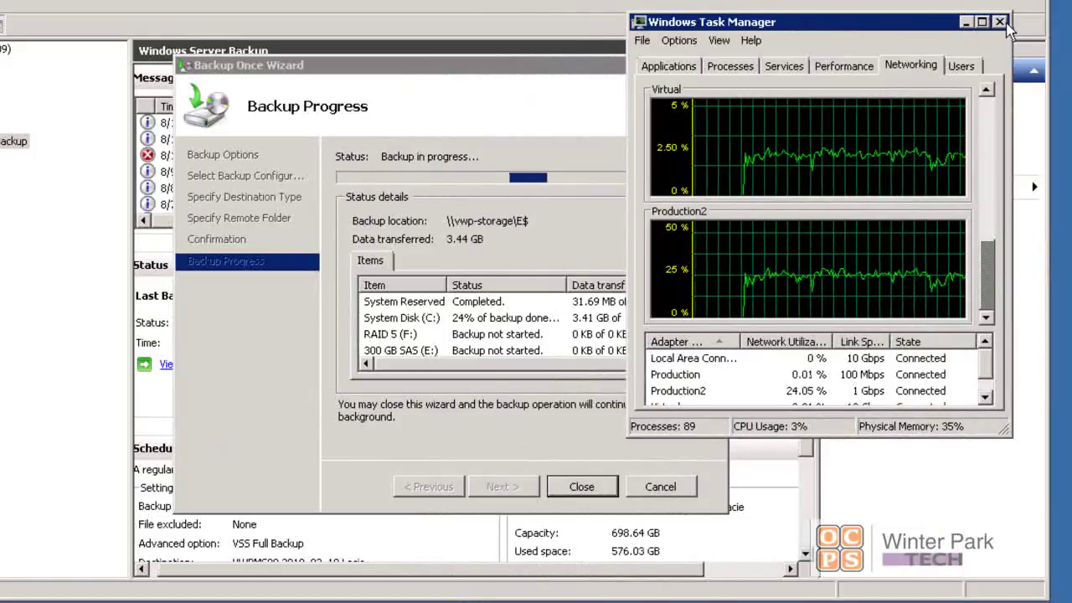
pyautogui.click(999, 22)
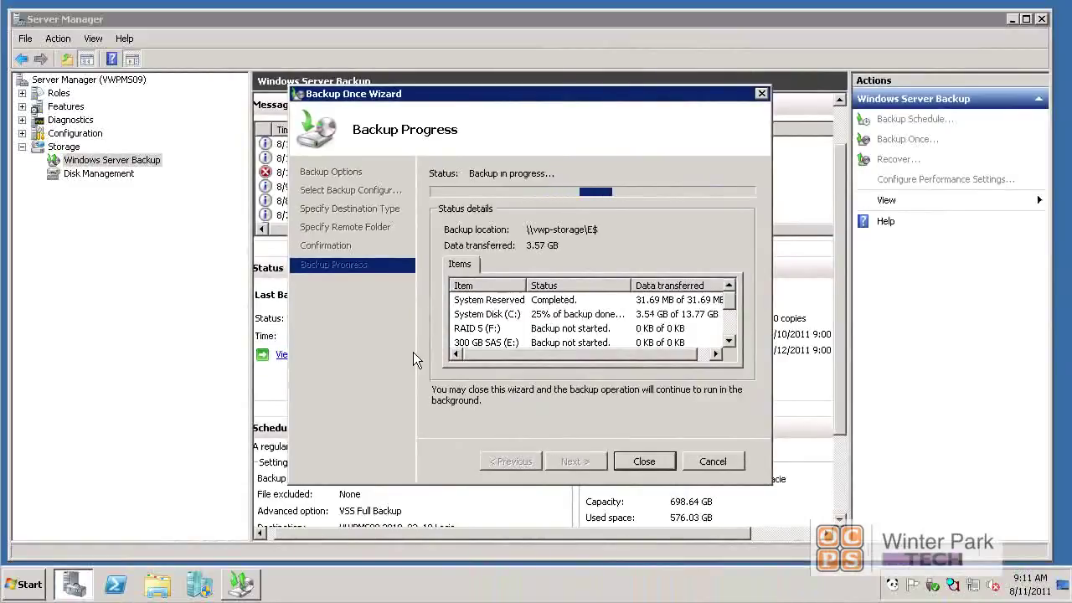
# - Close the wizard with the backup still running, select its 9:07 AM message, and right-click Command Prompt
pyautogui.click(648, 460)
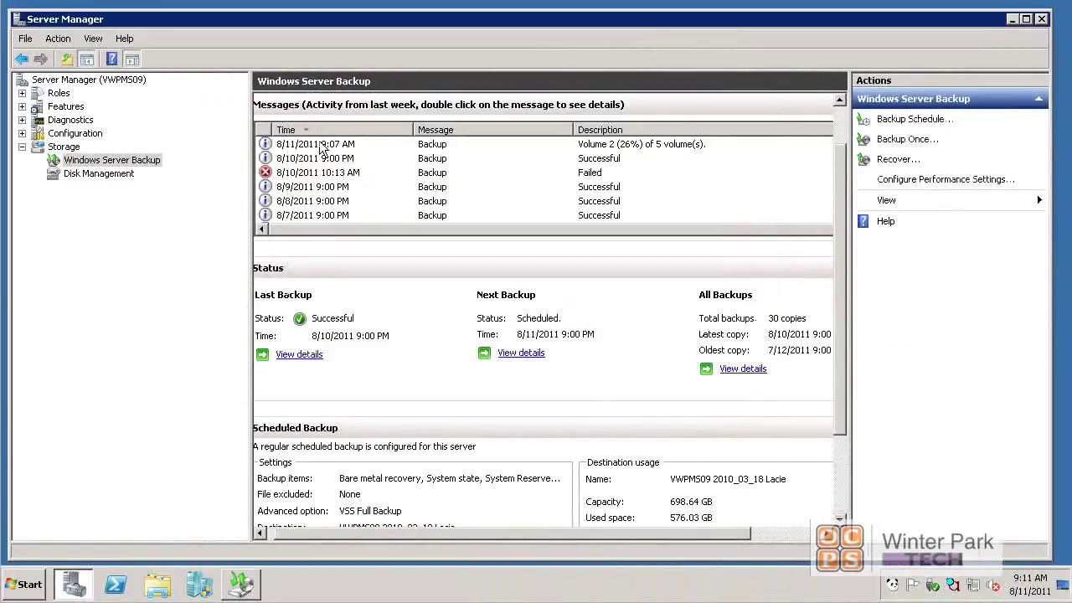
pyautogui.click(321, 146)
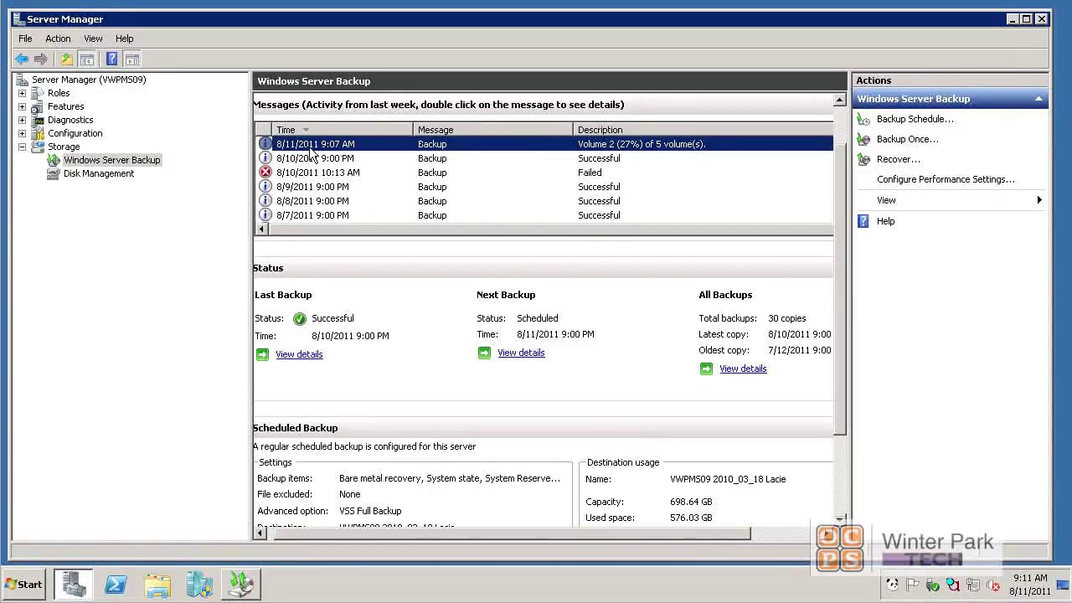
pyautogui.click(31, 586)
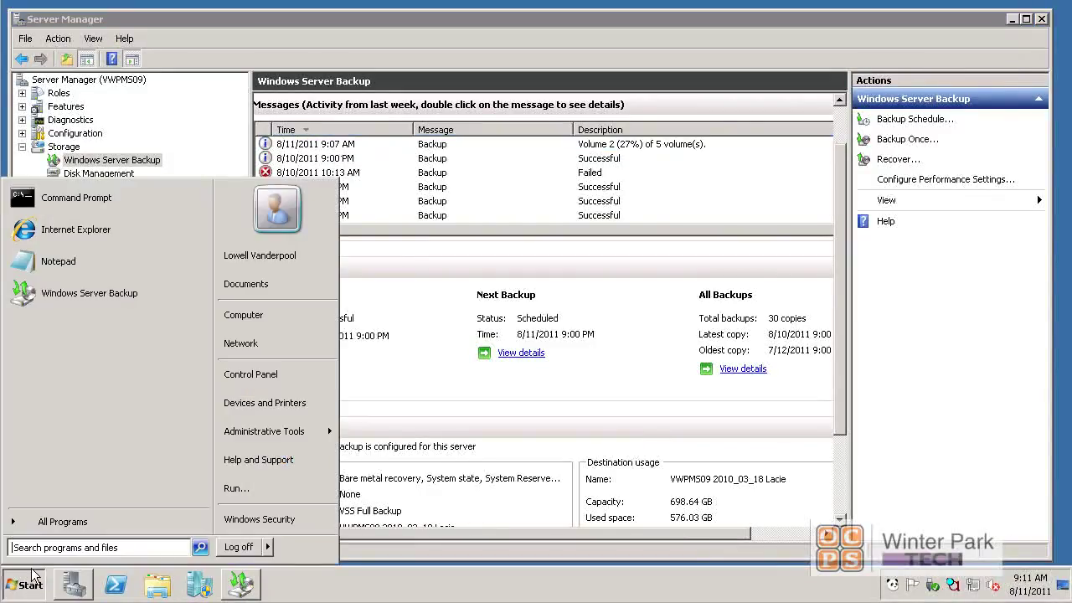
pyautogui.rightClick(78, 209)
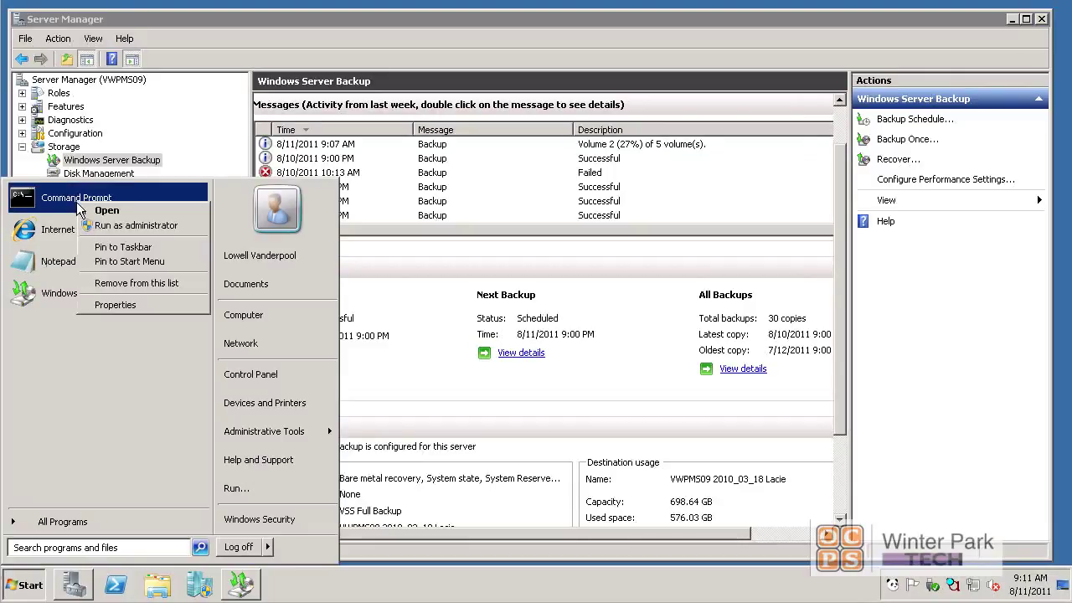
# - Launch Command Prompt as administrator, run wbadmin /? for its commands, then type wbadmin stop job
pyautogui.click(126, 225)
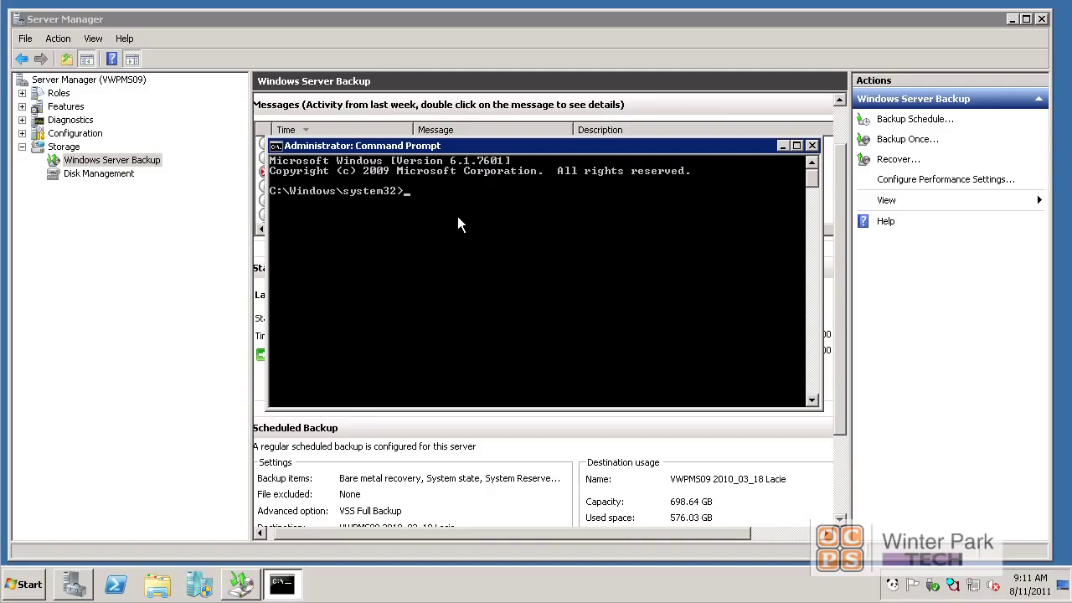
pyautogui.write('wbadmin ')
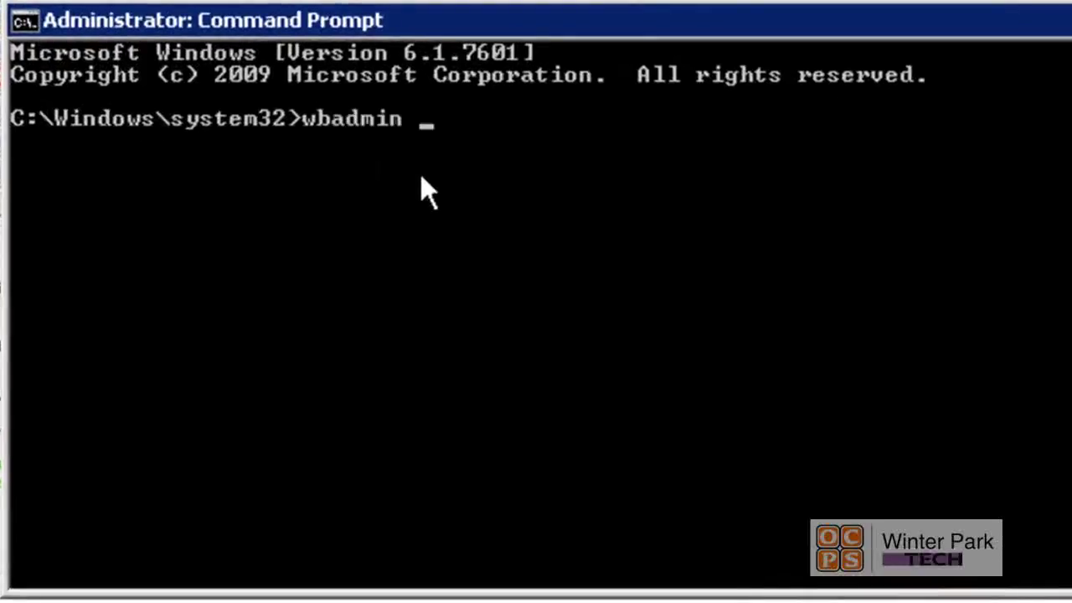
pyautogui.write('/?')
pyautogui.press('Return')
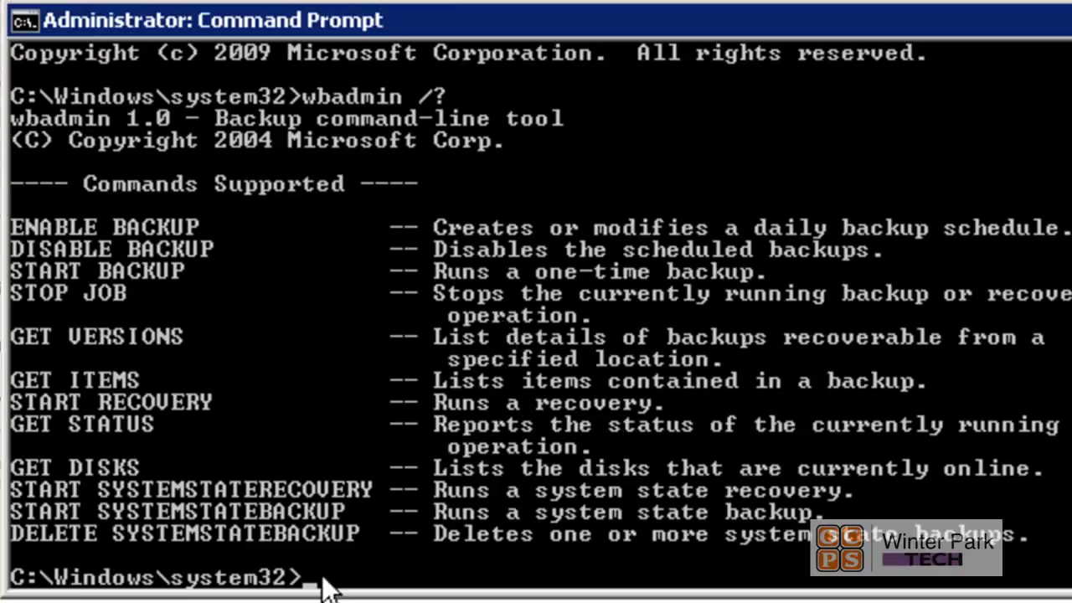
pyautogui.write('wbadmin')
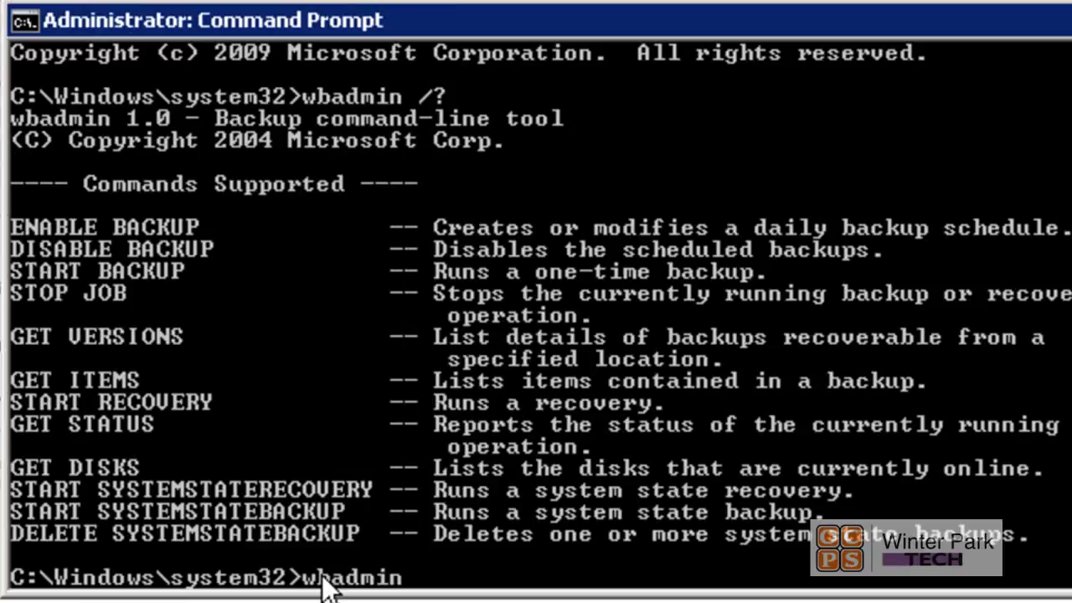
pyautogui.write(' stop')
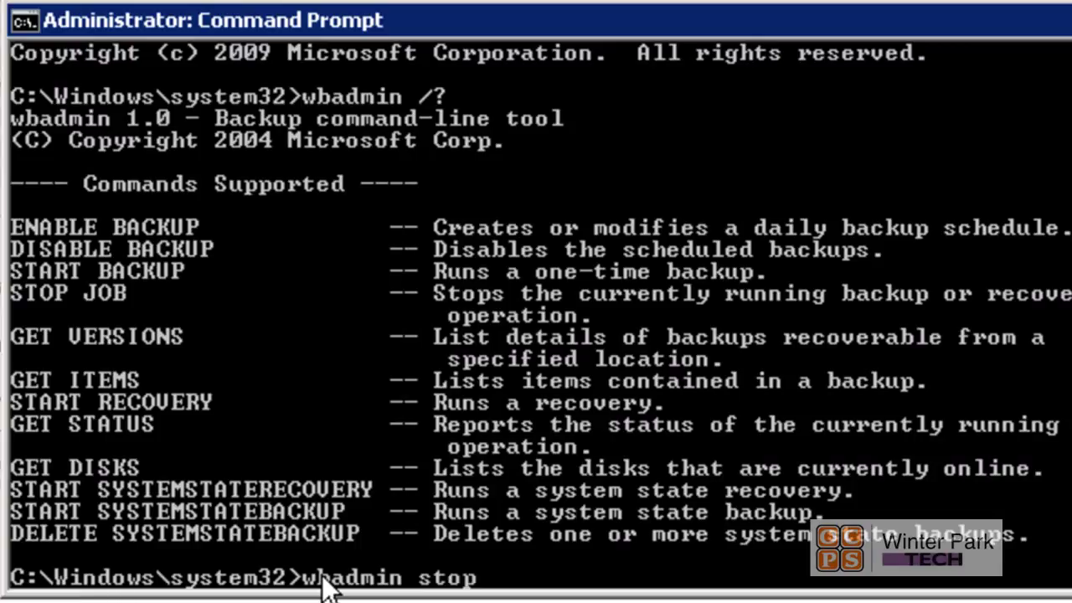
pyautogui.write(' job')
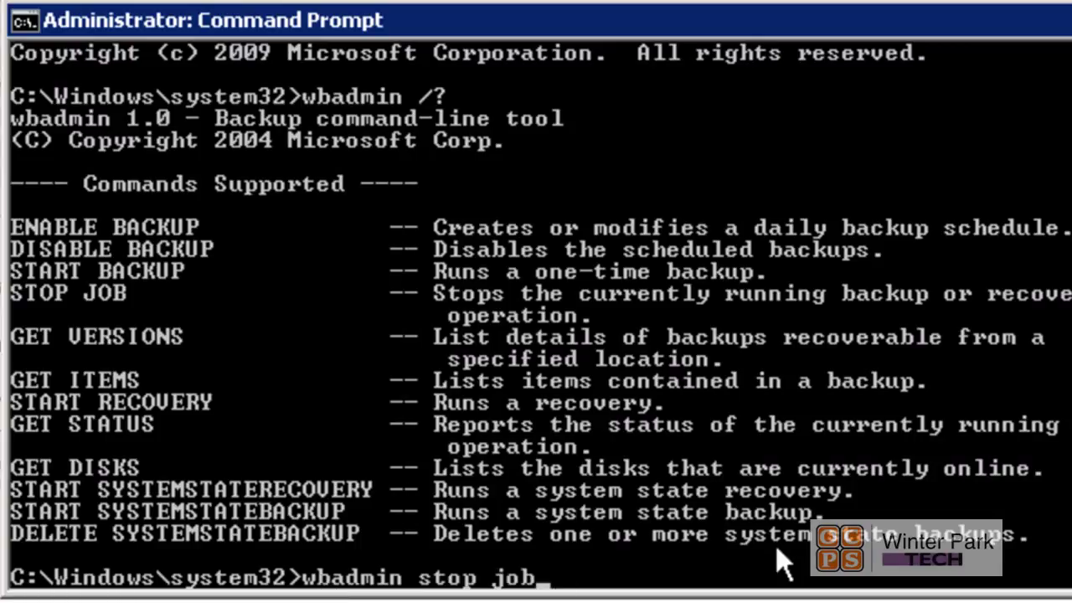
# - Run wbadmin stop job and confirm with y to halt the running backup
pyautogui.press('Return')
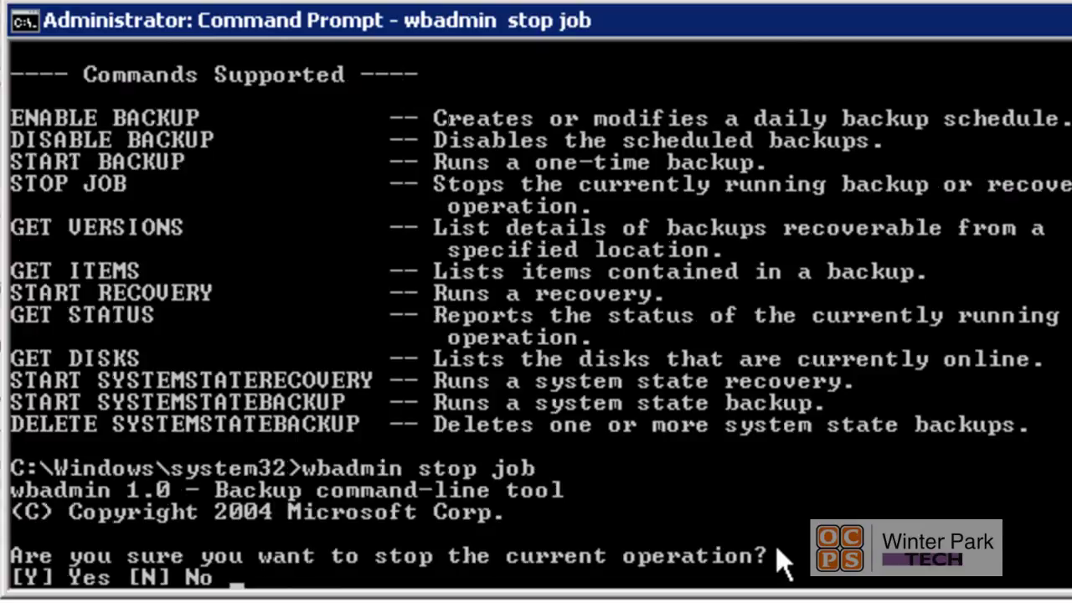
pyautogui.write('y')
pyautogui.press('Return')
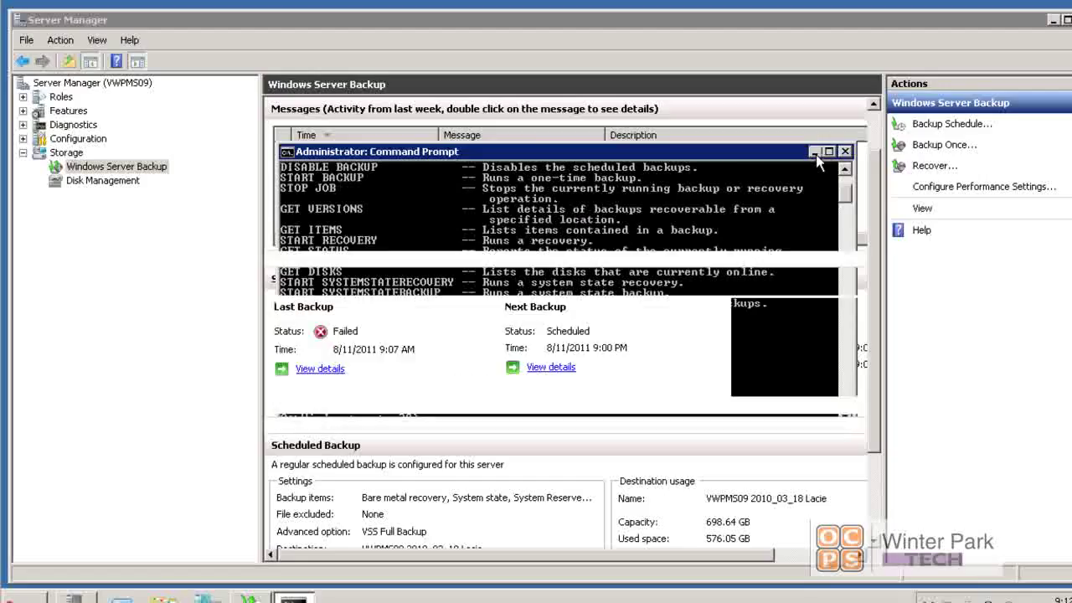
# - Review the details of the failed 8/11/2011 9:07 AM backup, stopped after 4.33 GB transferred
pyautogui.click(343, 153)
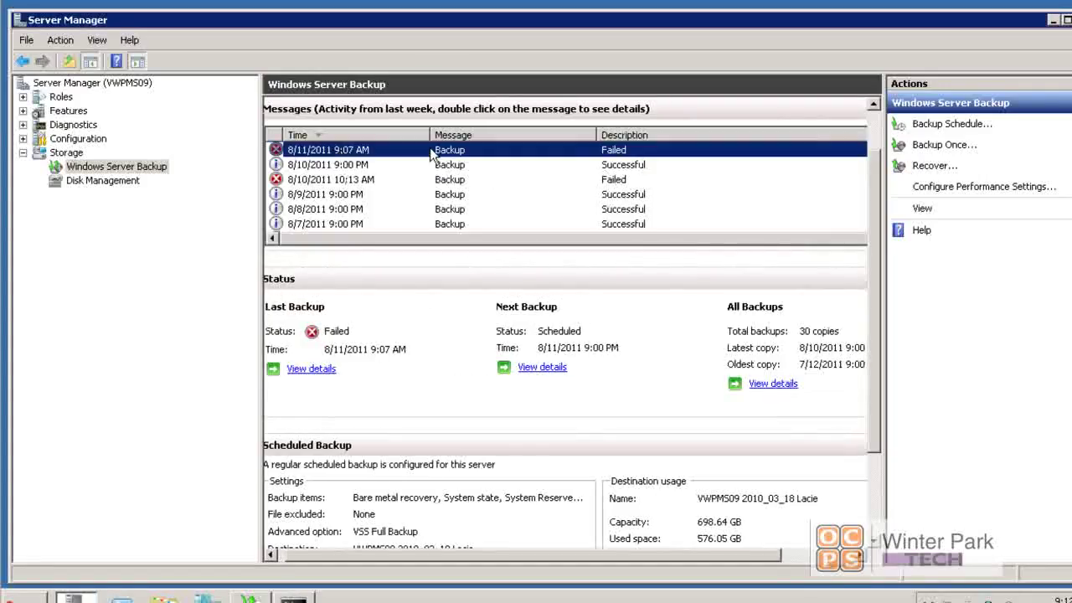
pyautogui.doubleClick(352, 153)
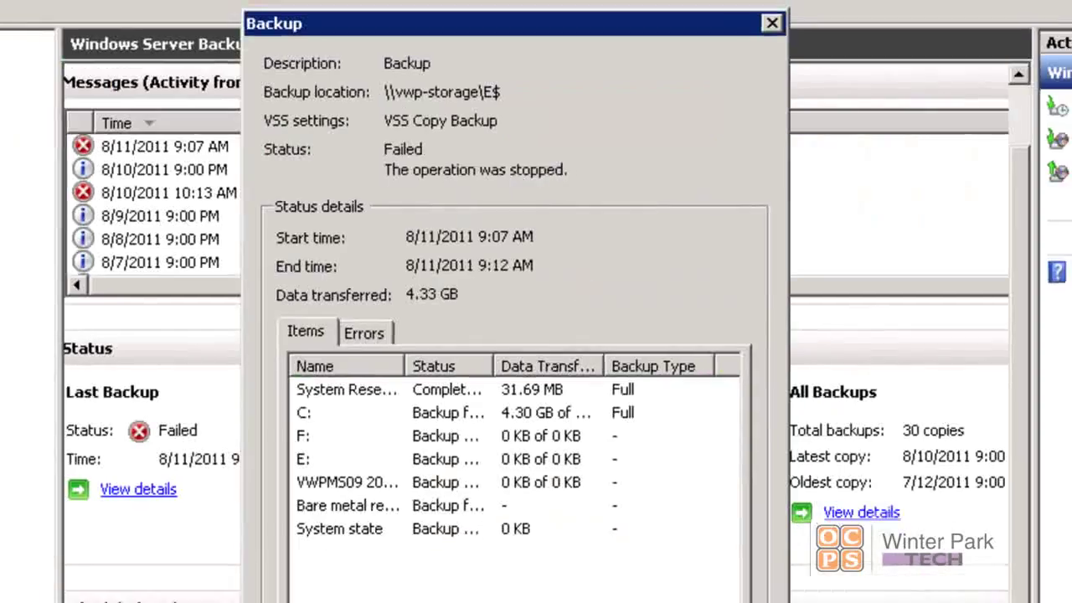
pyautogui.press('Escape')
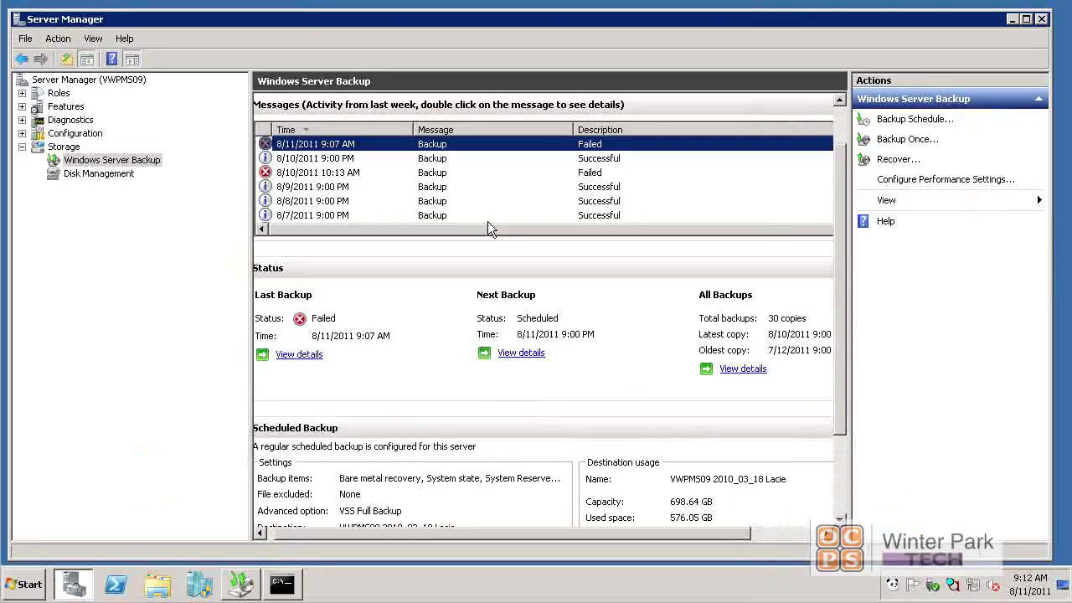